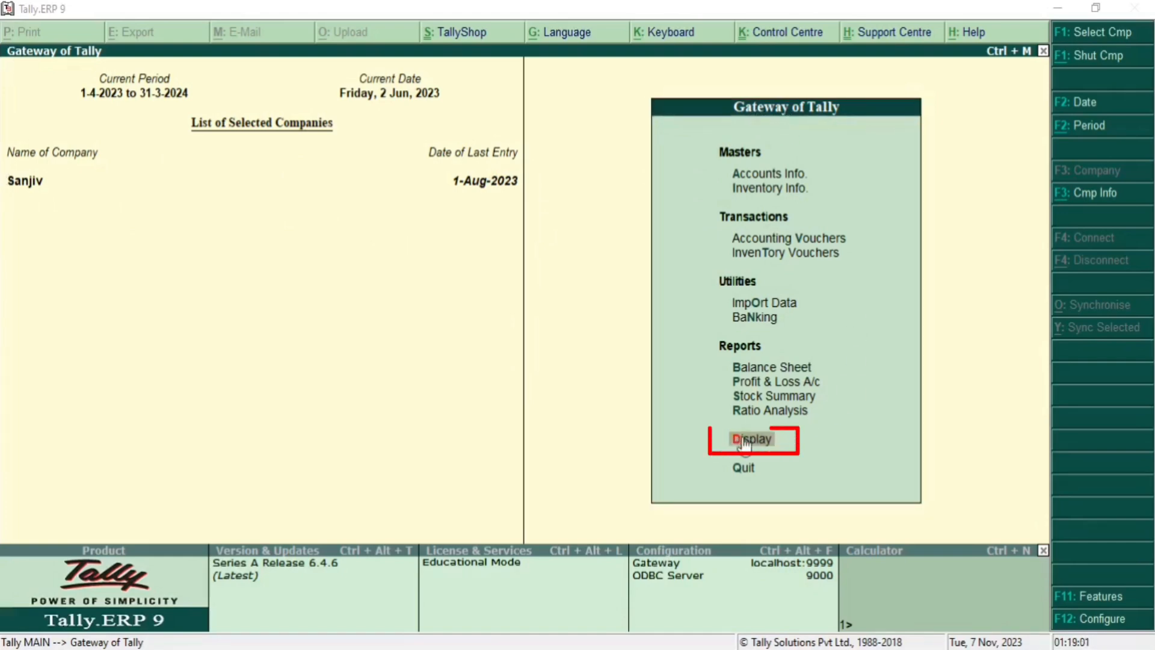
- Display the Day Book for the period 2-6-2023 to 2-7-2023
key("Return")
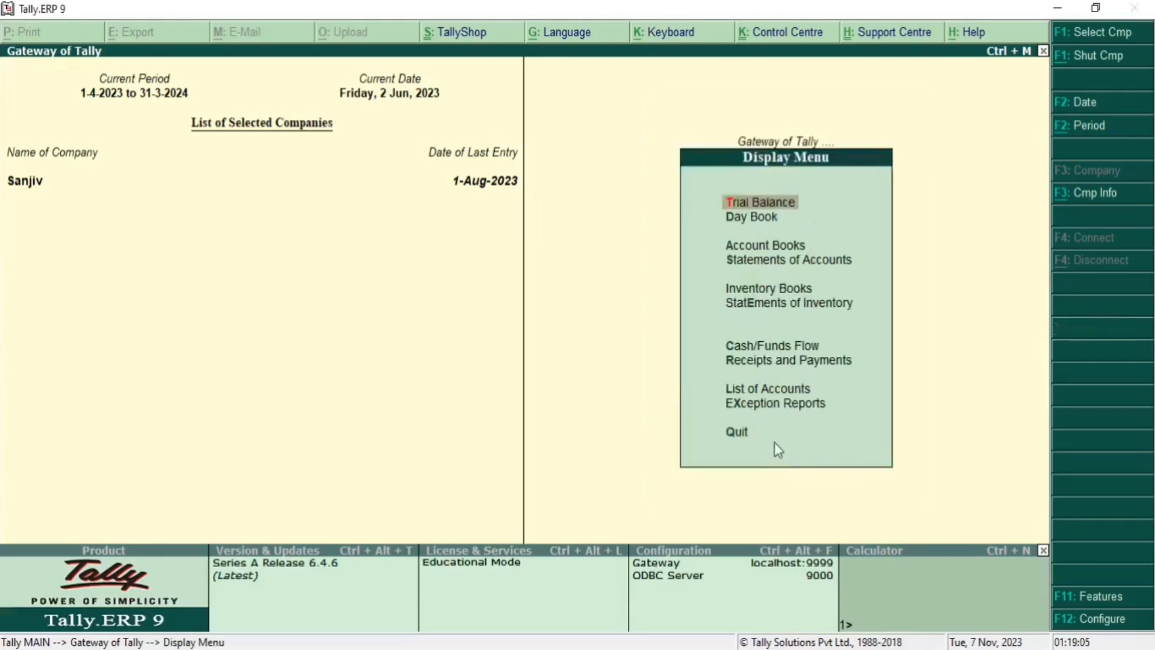
left_click(754, 220)
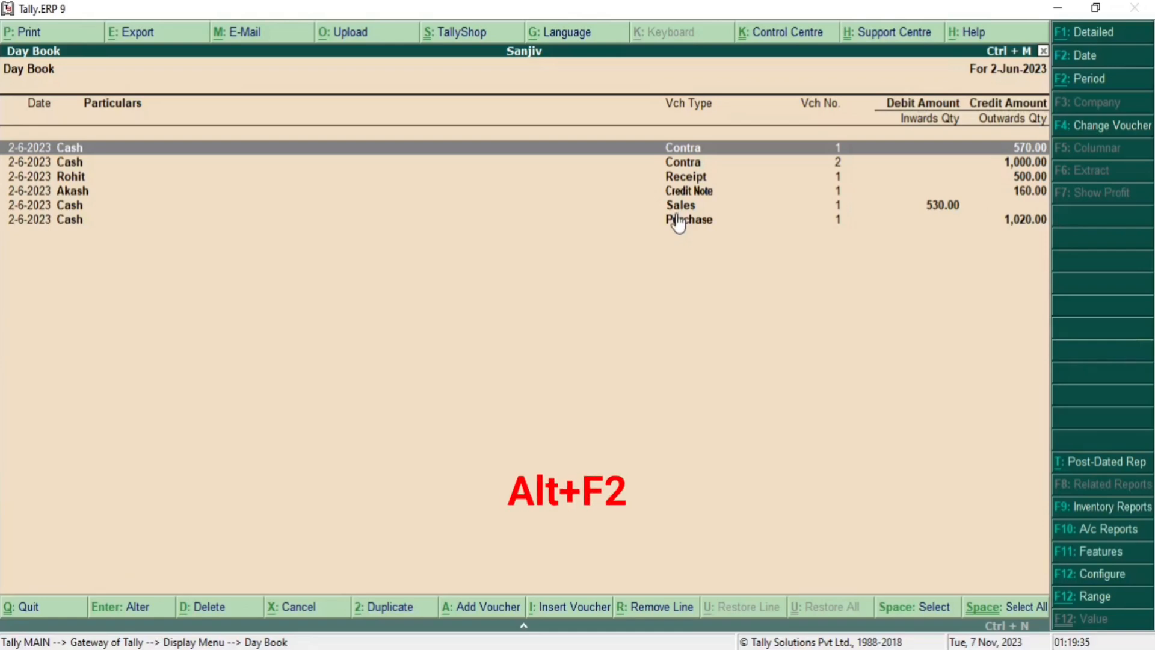
key("alt+F2")
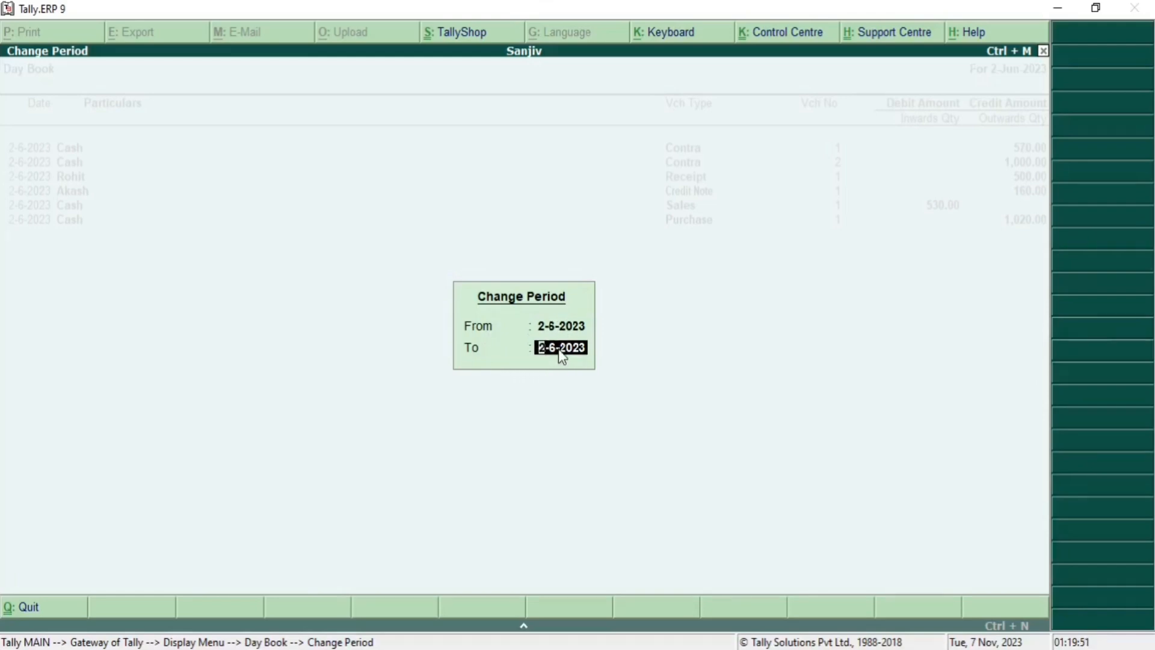
type("02-7-2023")
key("Return")
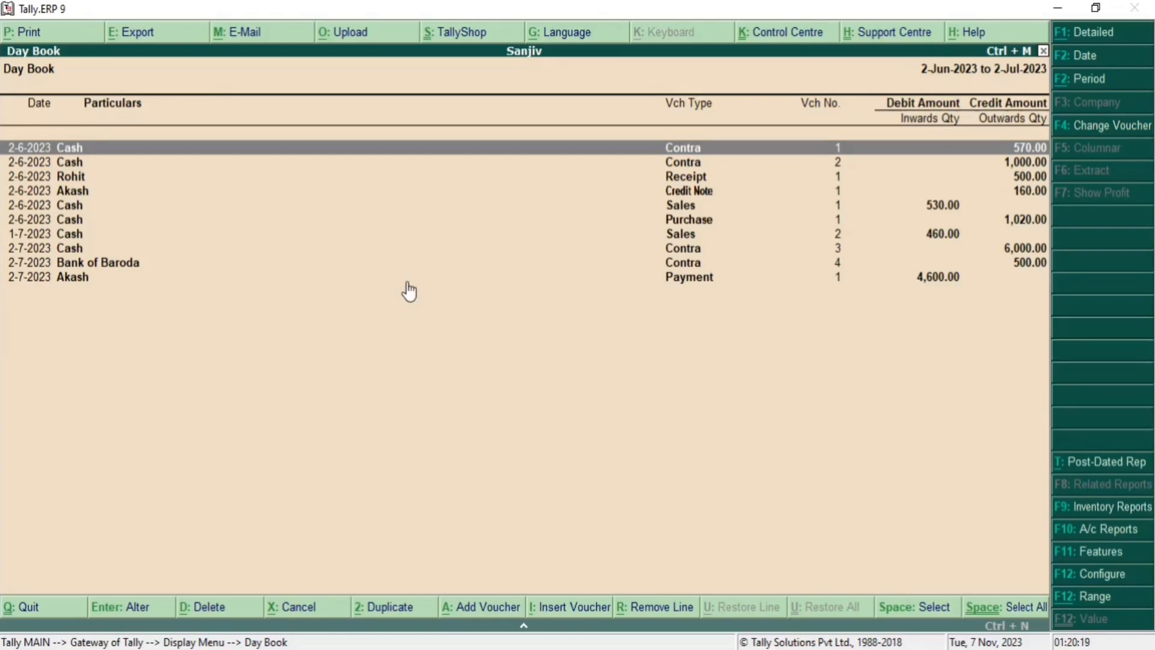
- Start exporting the Day Book, revising the export settings to use Default (All Languages) and the PDF (Portable Document Format) format
key("alt+e")
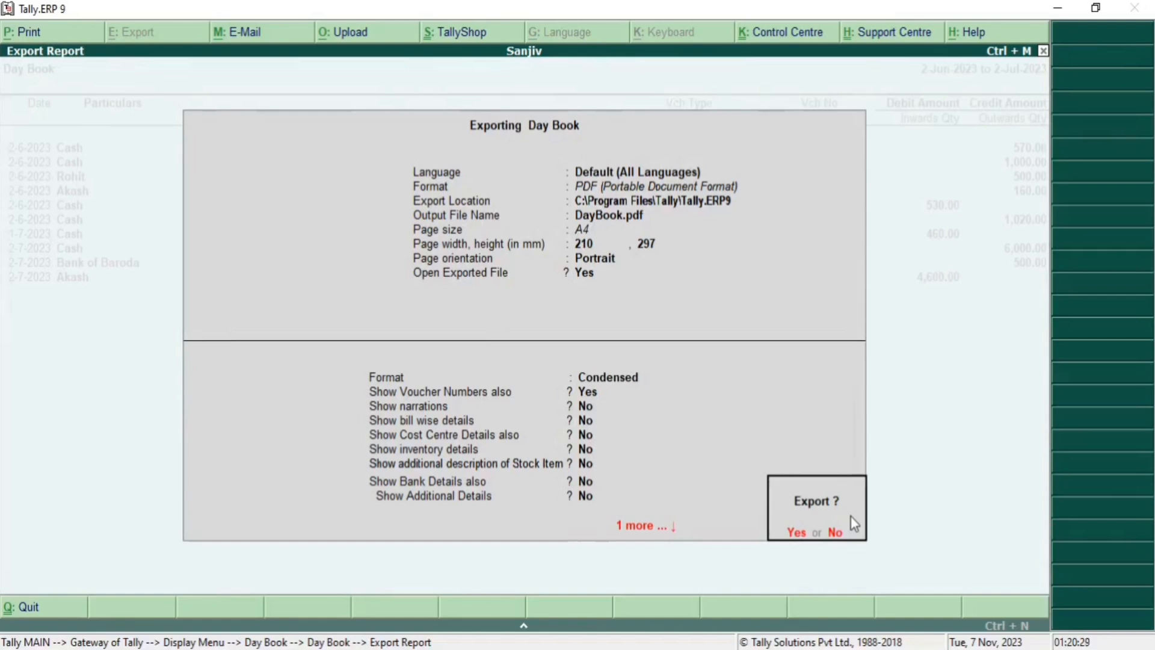
key("n")
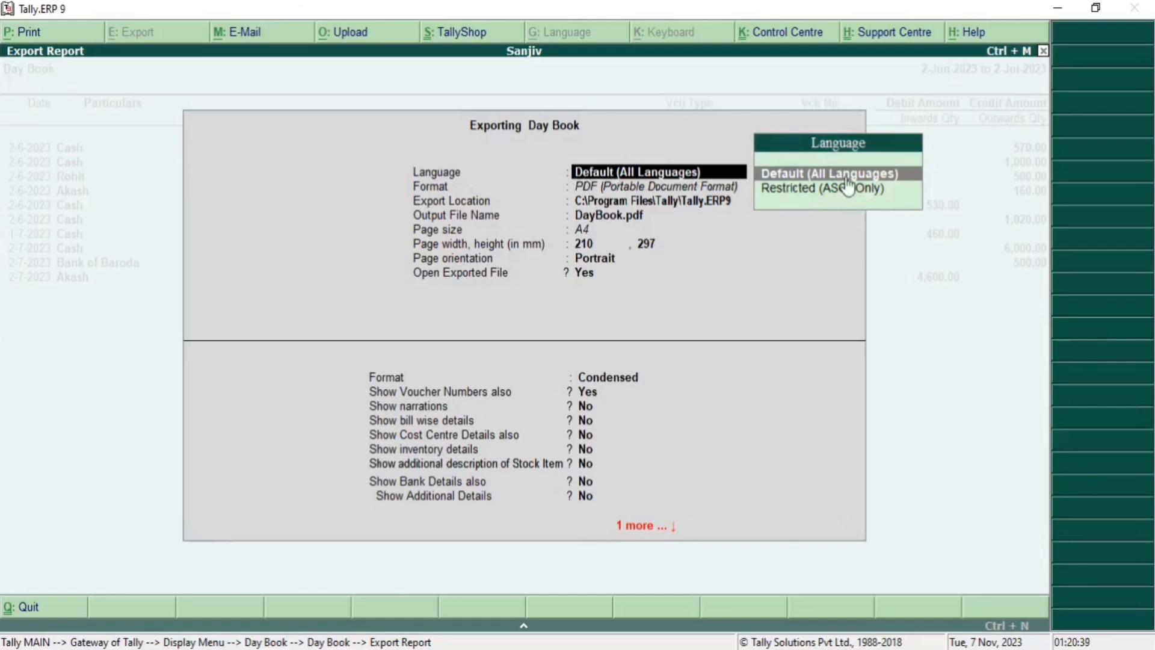
key("Return")
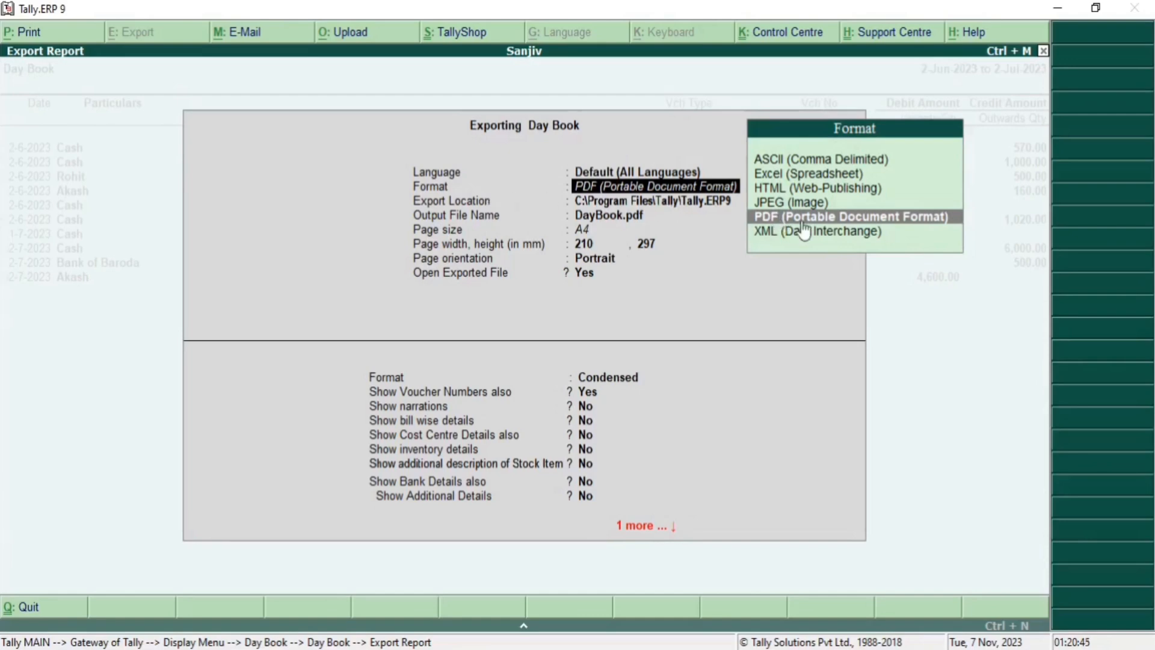
key("Up")
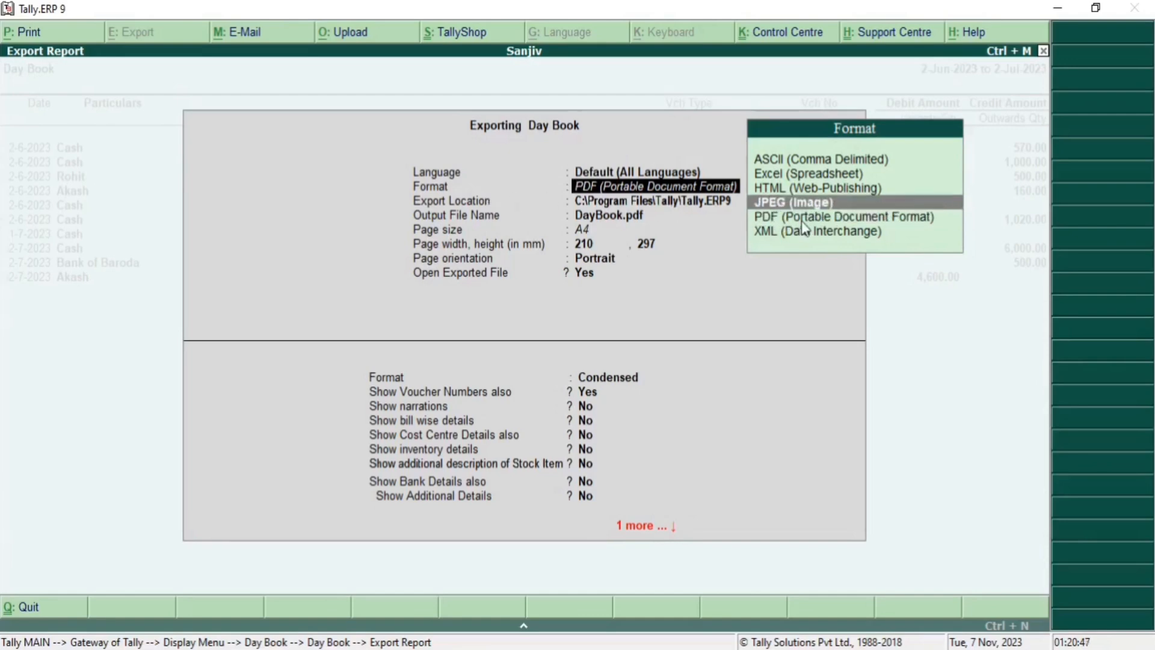
key("Down")
key("Down")
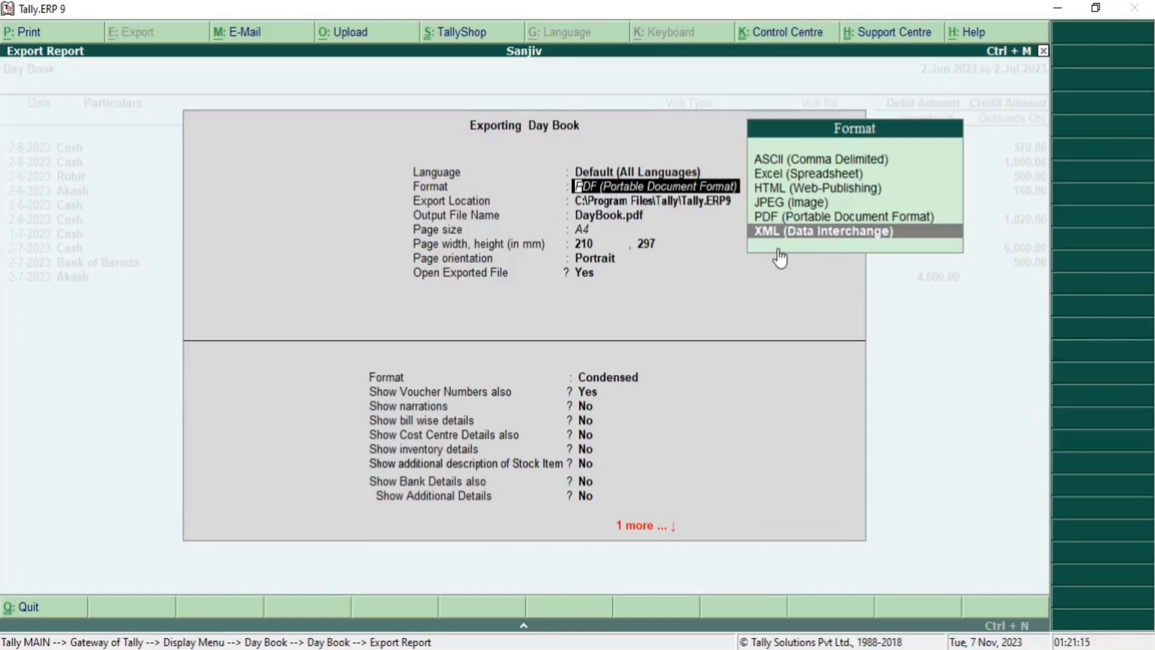
key("Up")
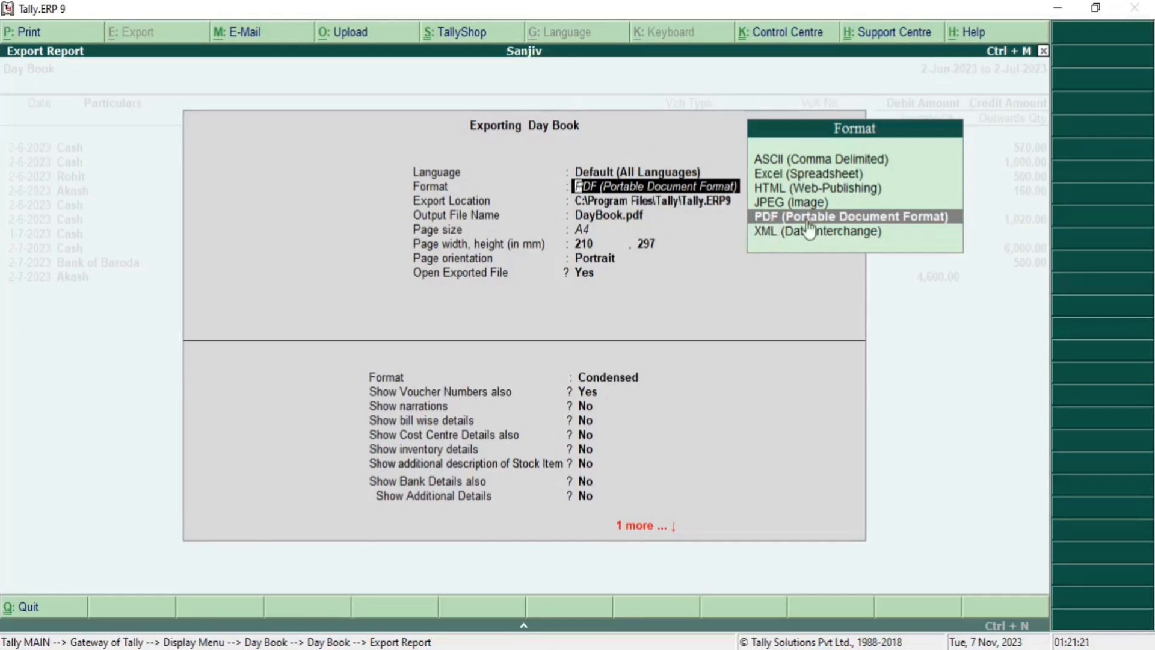
left_click(774, 220)
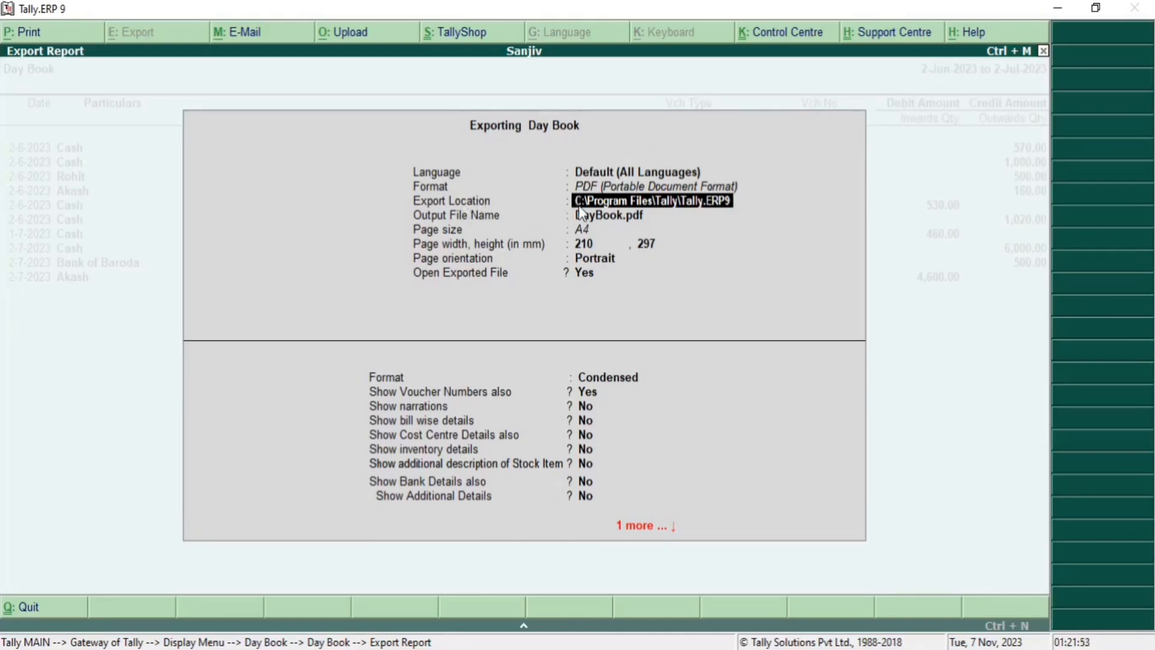
- Set the export location to d:\mohit
type("d:")
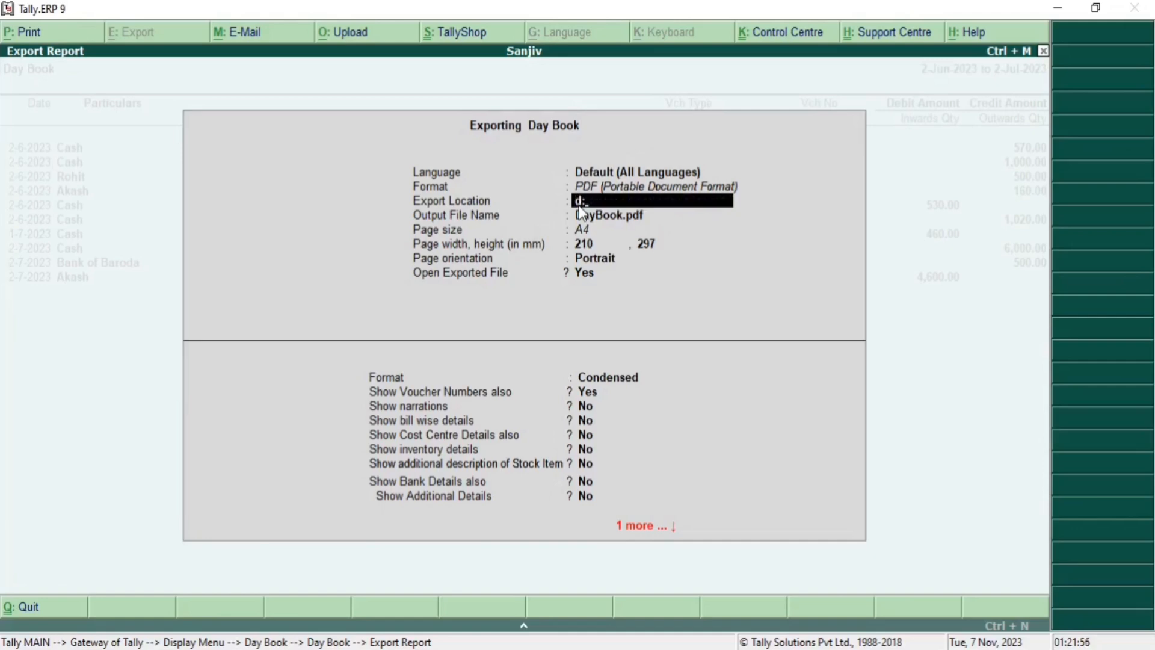
type("\\")
type("ohit")
key("Return")
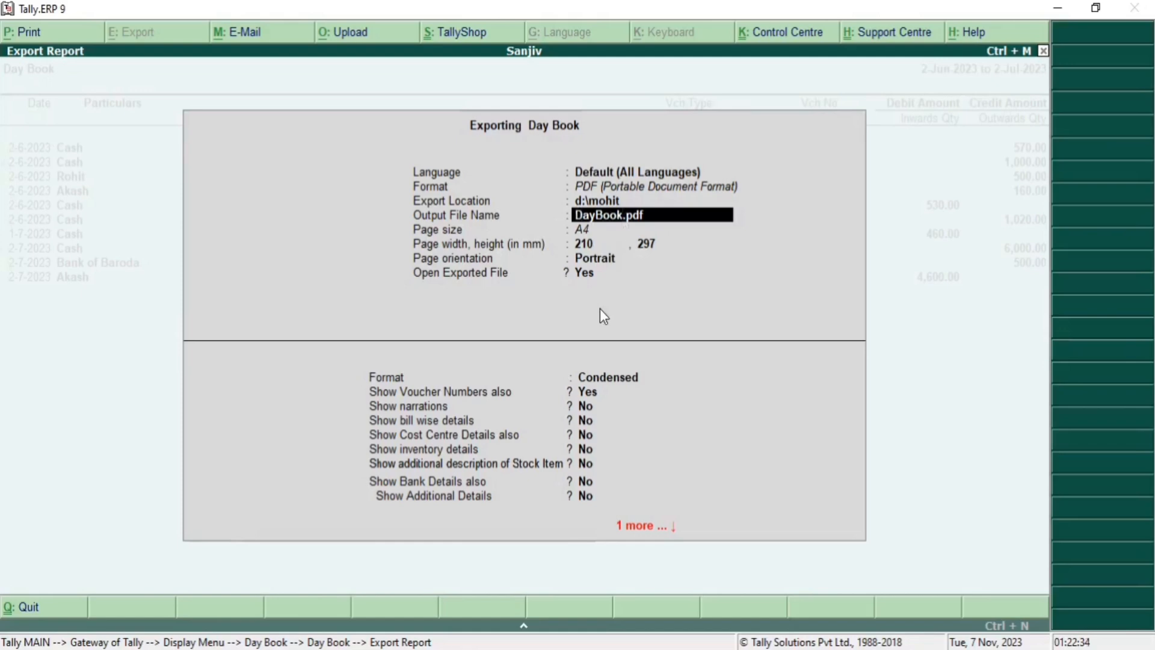
- Replace the output file name with sanjiv.pdf
key("BackSpace")
key("BackSpace")
key("BackSpace")
key("BackSpace")
key("BackSpace")
key("BackSpace")
key("Right")
key("BackSpace")
type("sanjiv")
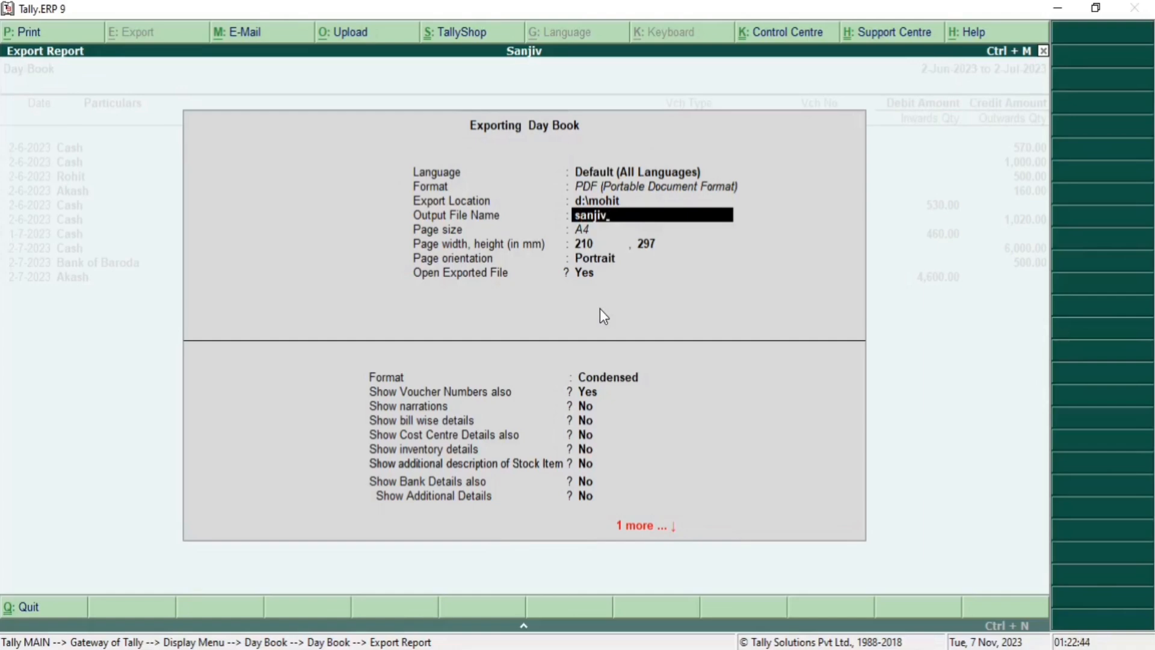
type(".pdf")
key("Return")
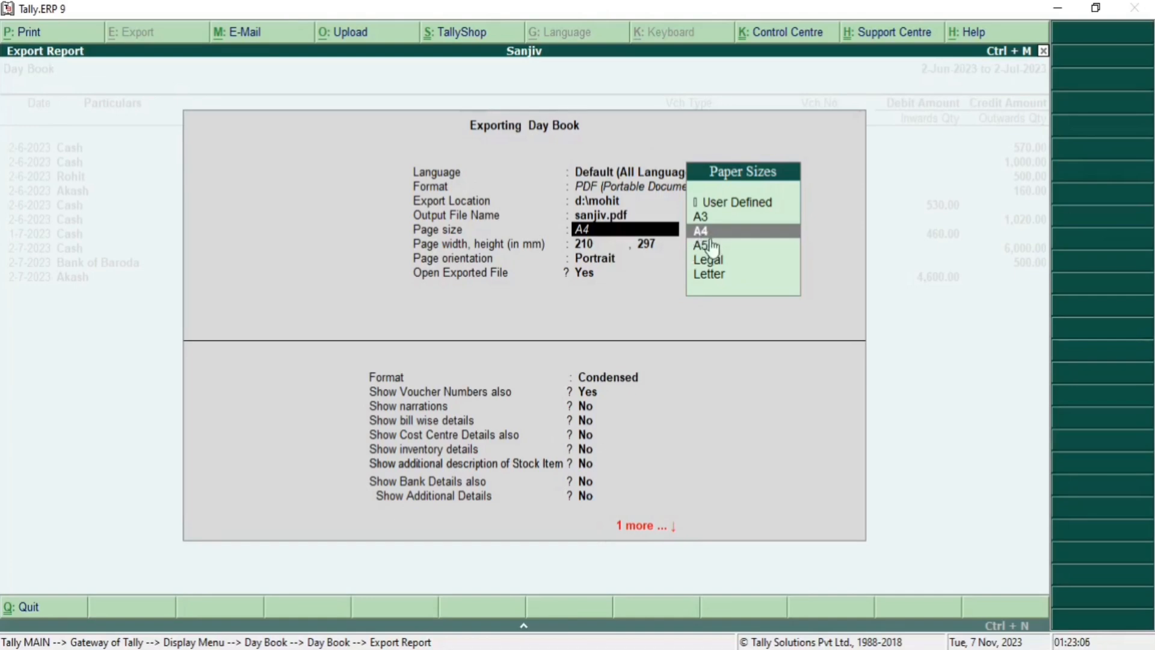
- Accept A4 page size and Portrait orientation, with the exported file set to open
key("Return")
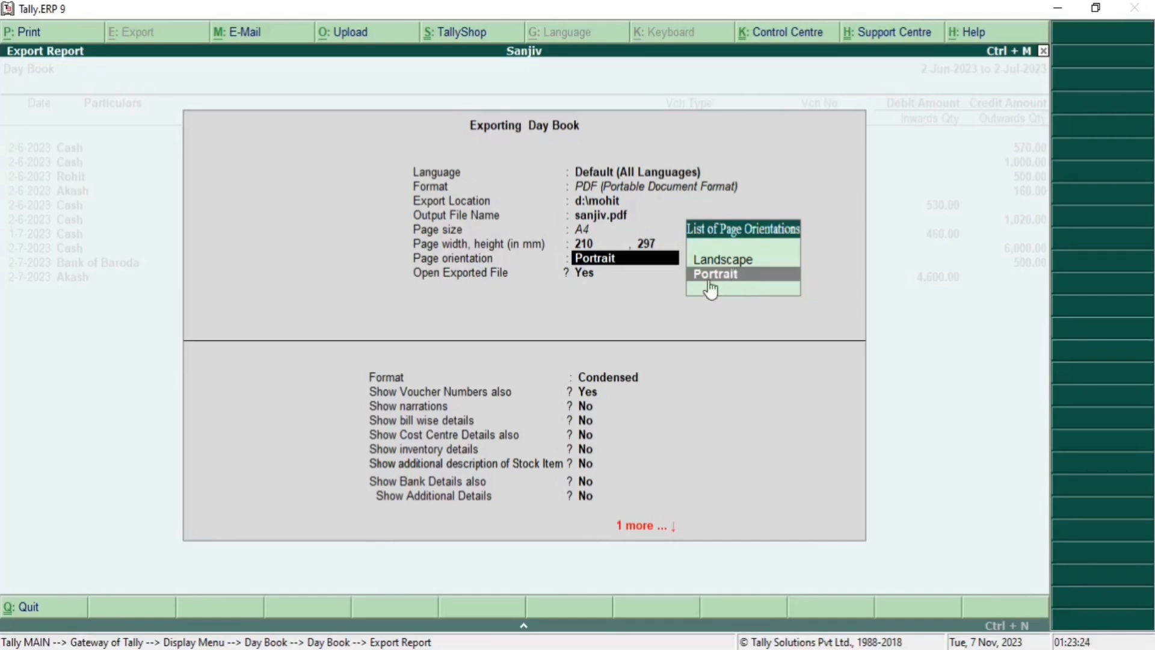
left_click(709, 280)
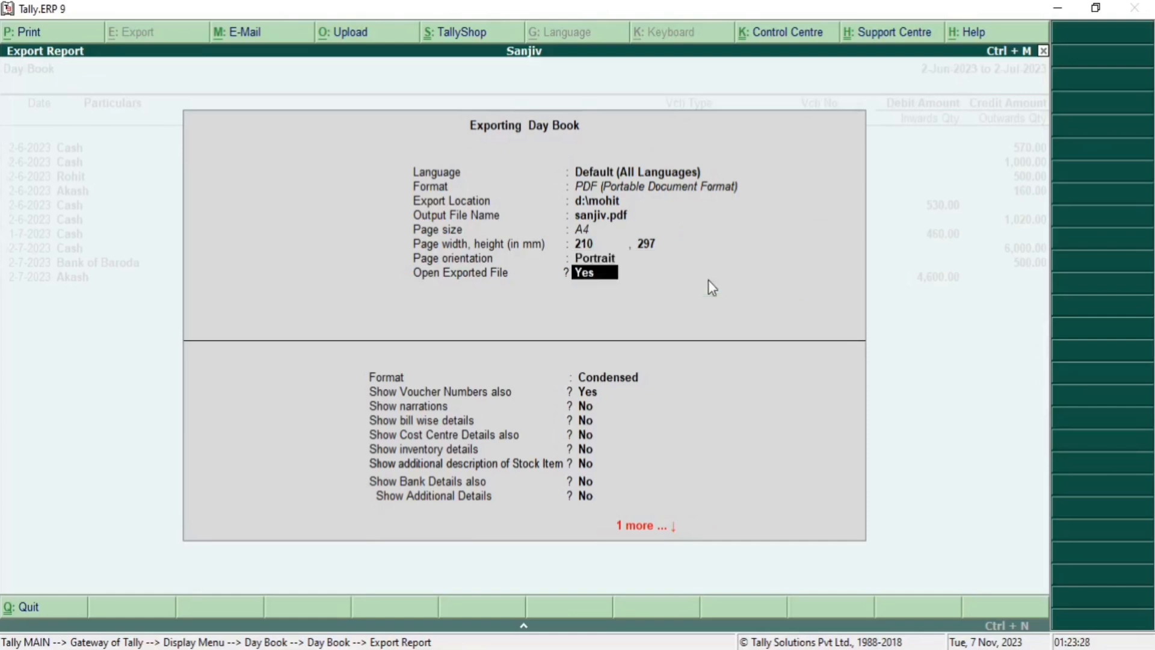
key("Return")
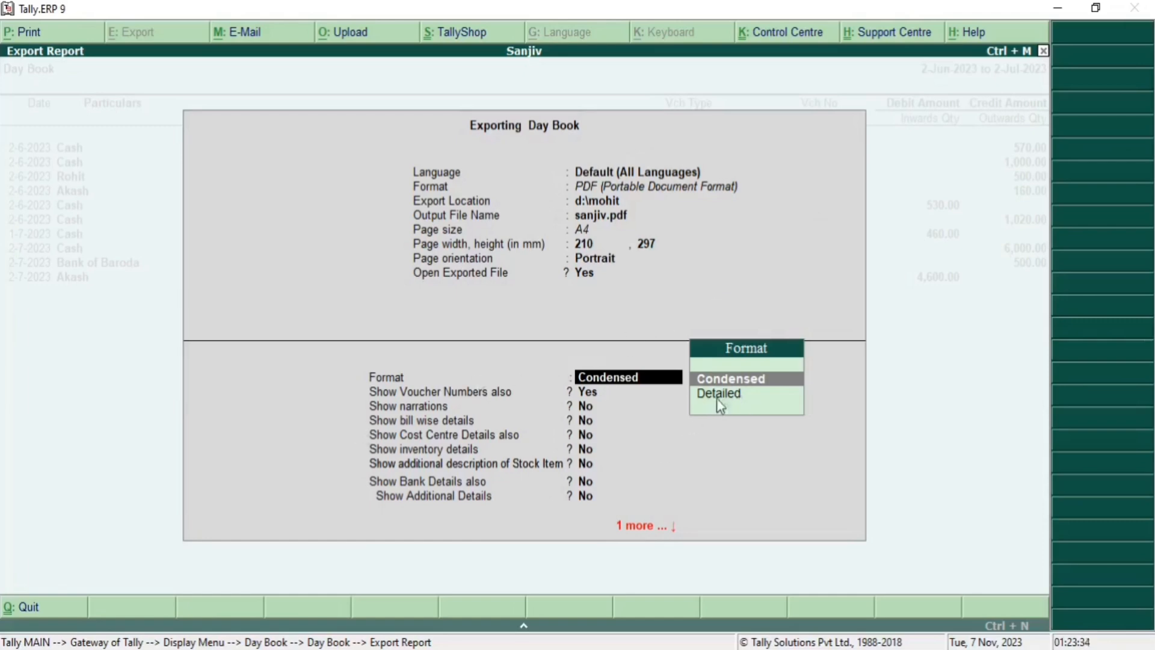
- Accept the Condensed format with voucher numbers, no extra details and All Vouchers, and export the Day Book
key("Return")
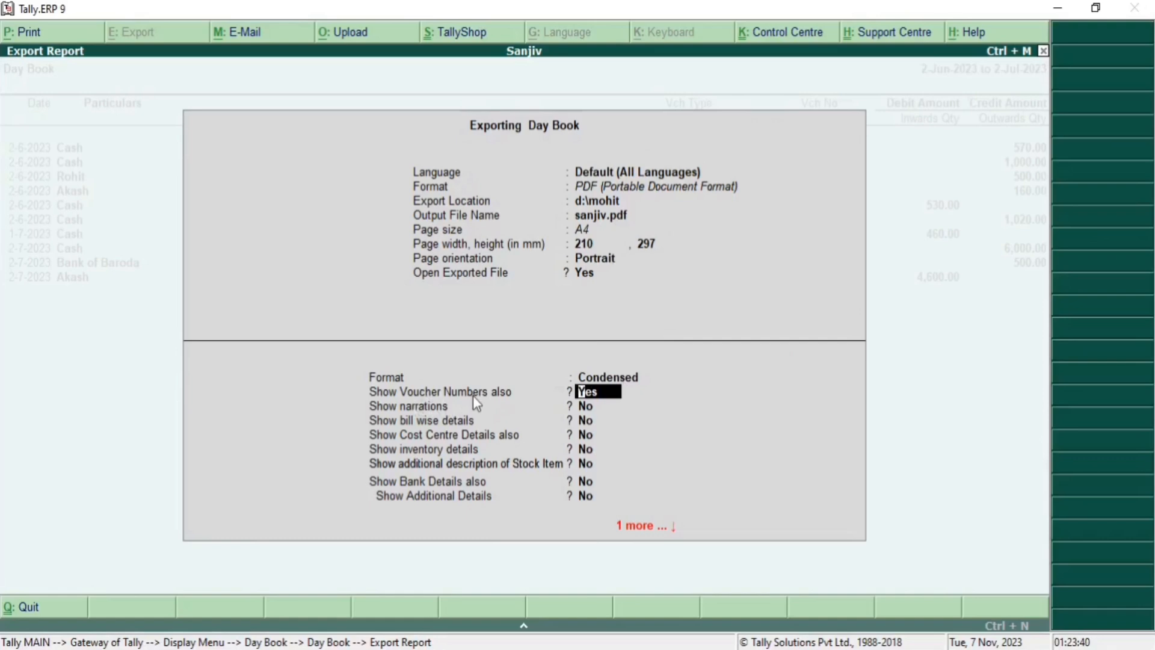
key("Return")
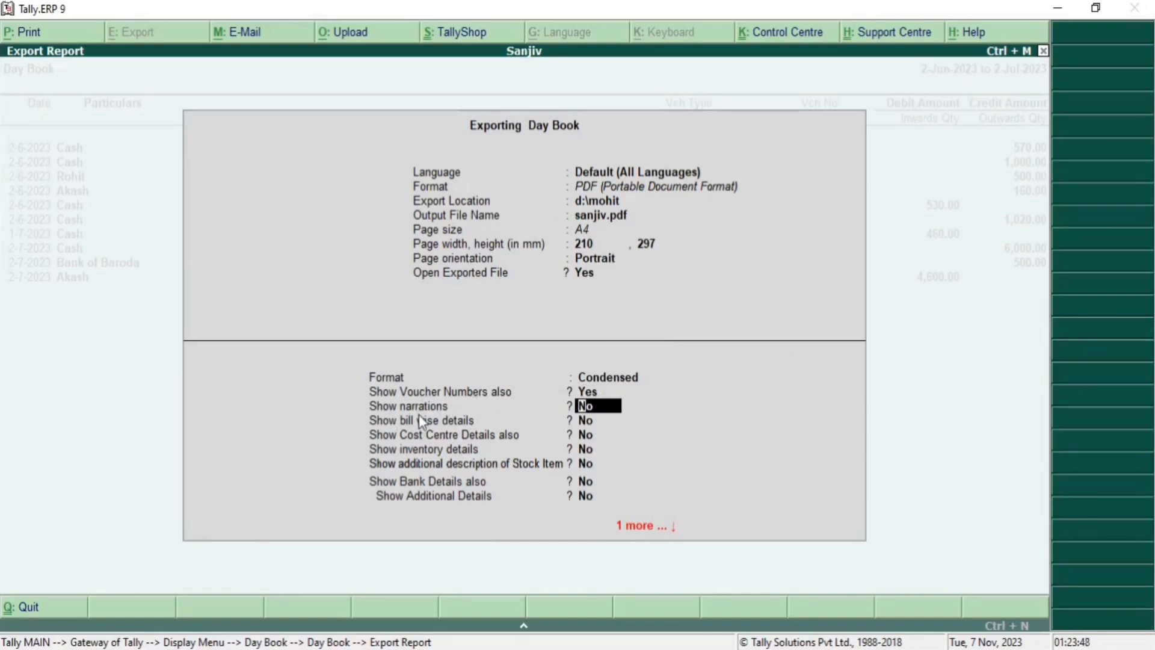
key("Return")
key("Return")
key("Return")
key("Return")
key("Return")
key("Return")
key("Return")
key("Return")
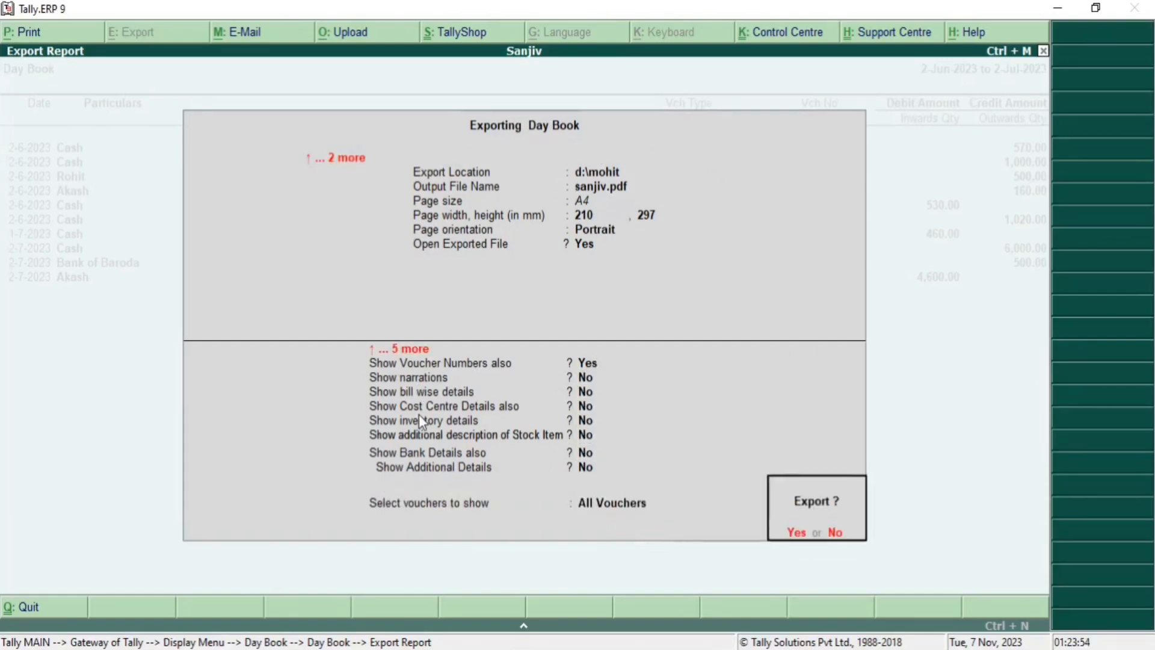
key("Return")
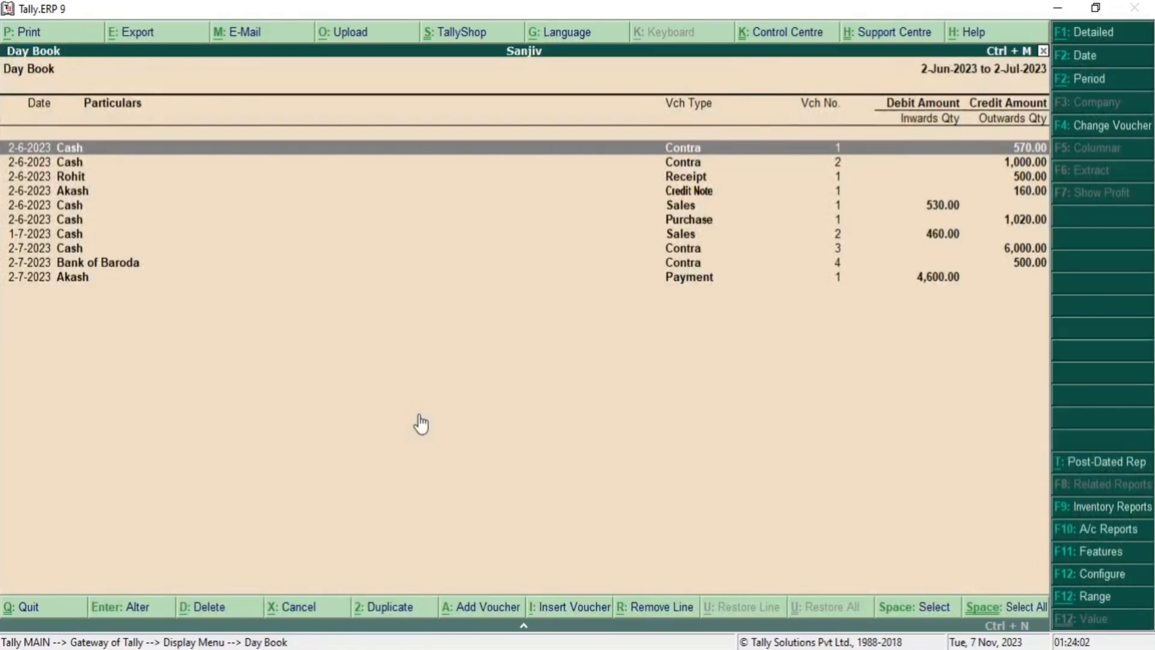
- Switch to File Explorer and open the exported sanjiv PDF from the mohit folder on Local Disk (D:)
left_click(1058, 8)
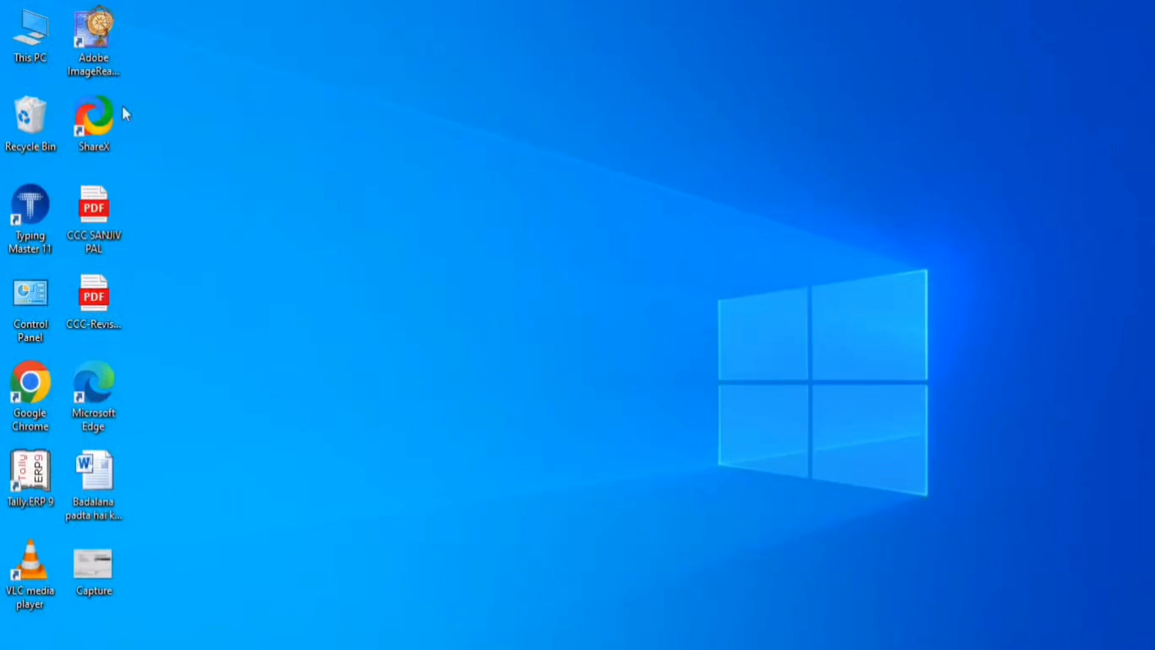
double_click(31, 34)
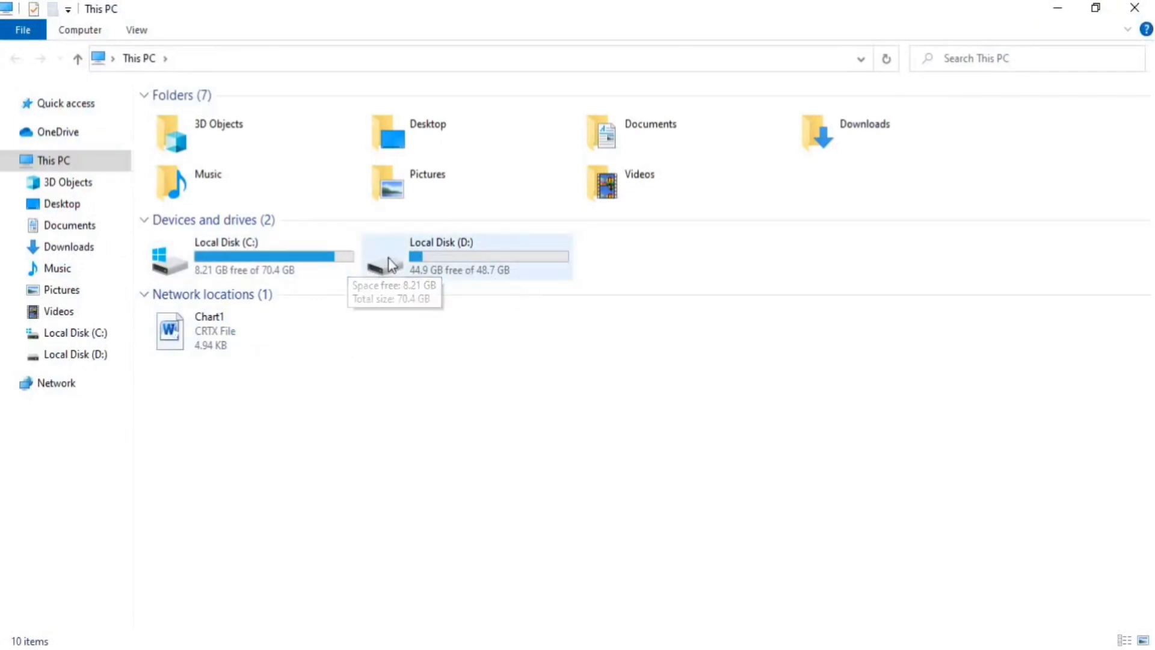
double_click(496, 265)
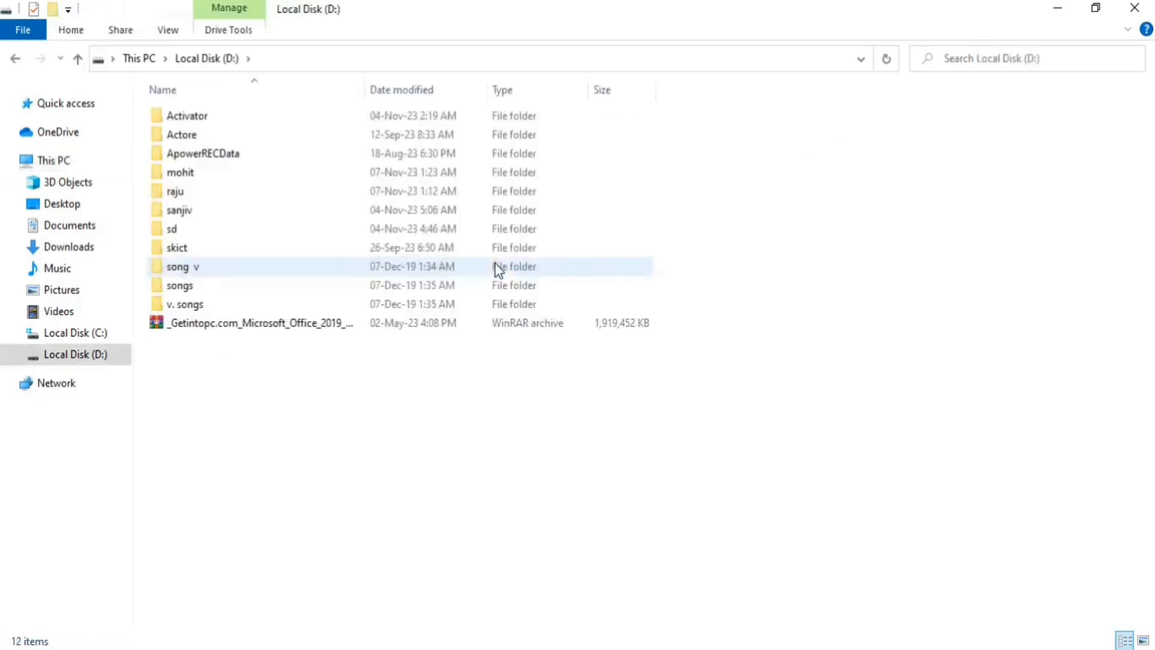
double_click(198, 175)
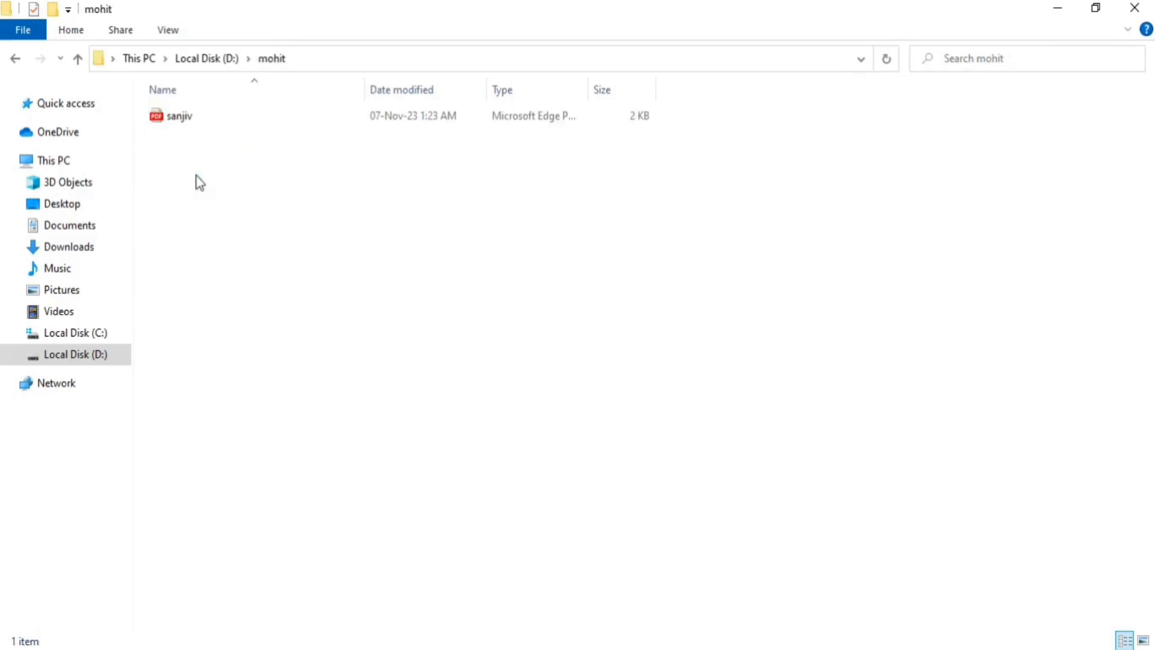
double_click(209, 121)
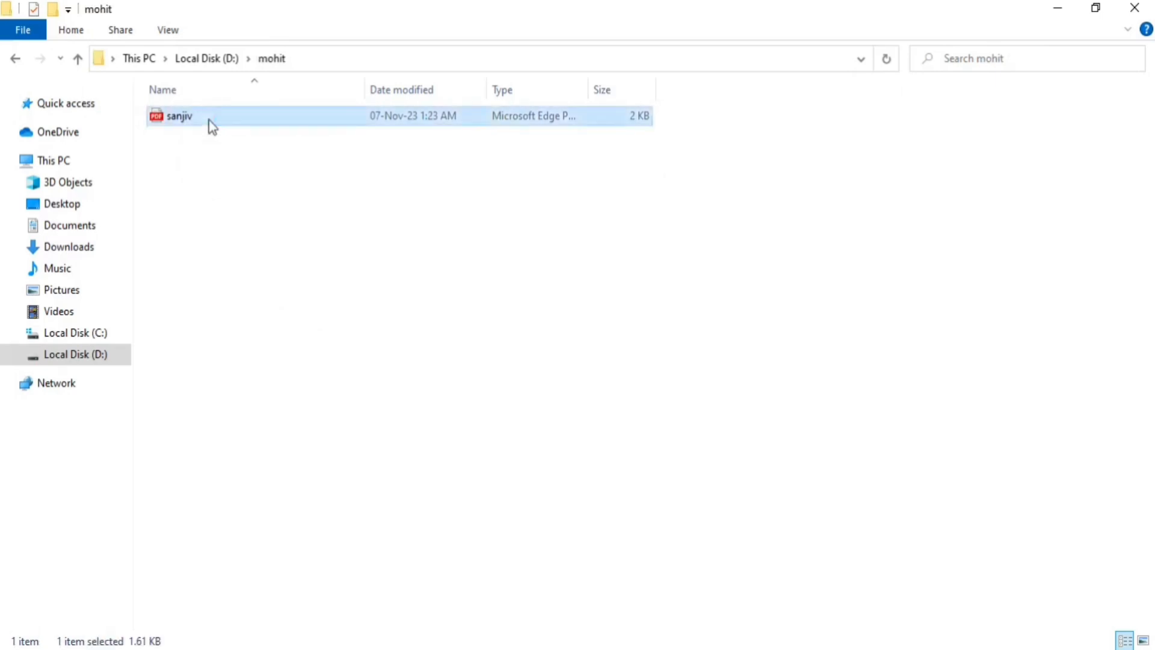